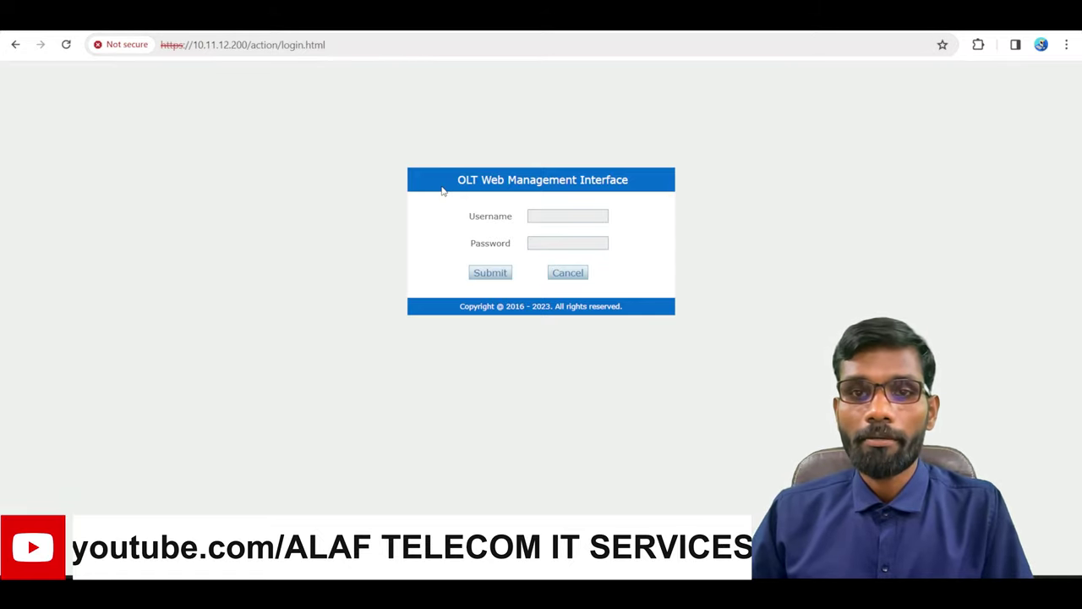
# Log in to the OLT web interface with the administrator username and password
pyautogui.click(546, 217)
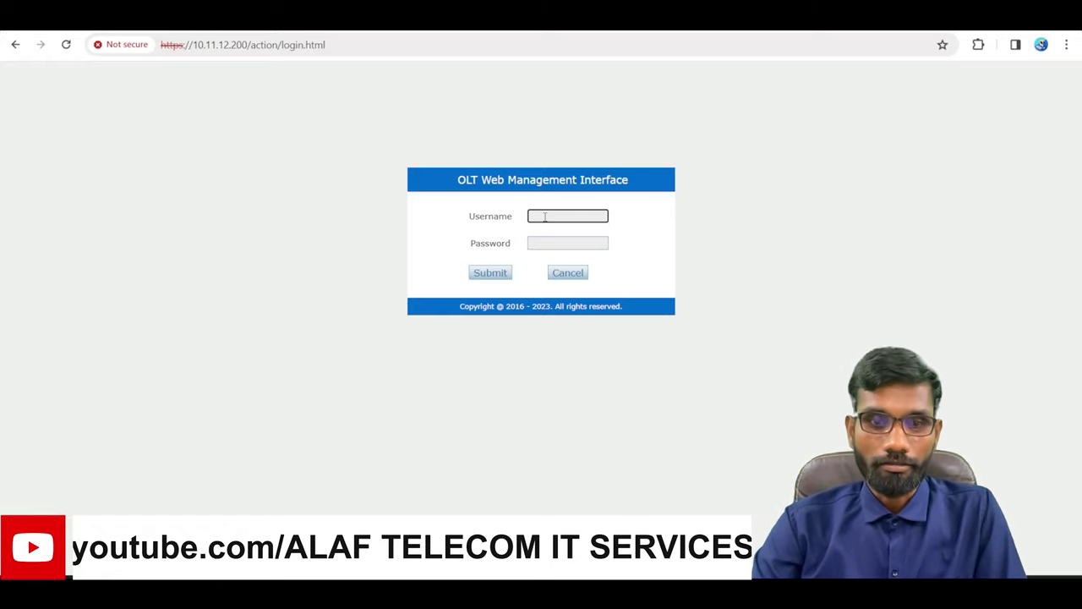
pyautogui.write('admin')
pyautogui.press('Tab')
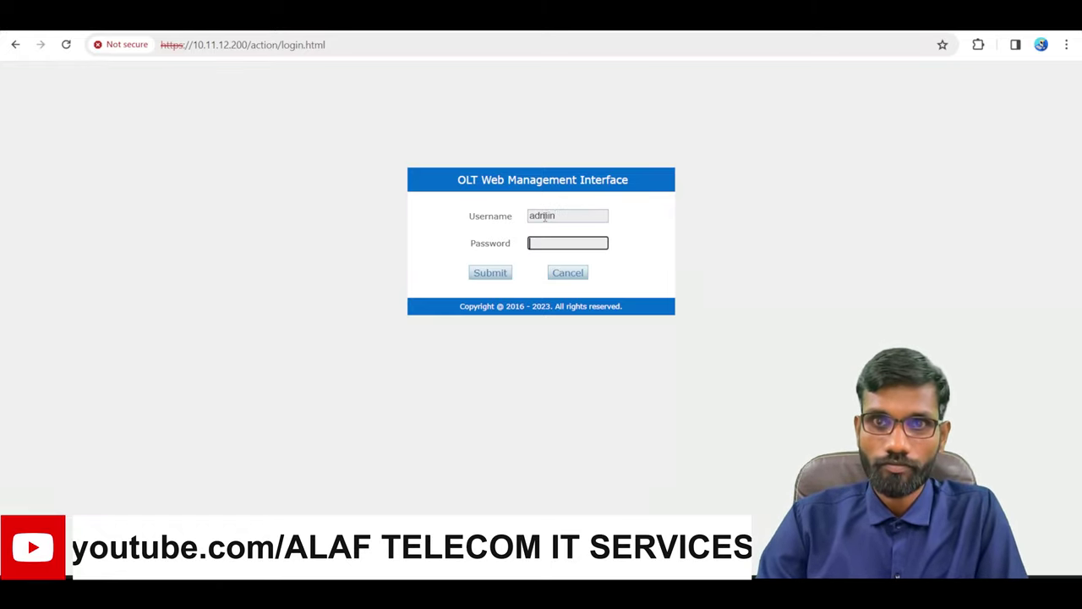
pyautogui.write('admin')
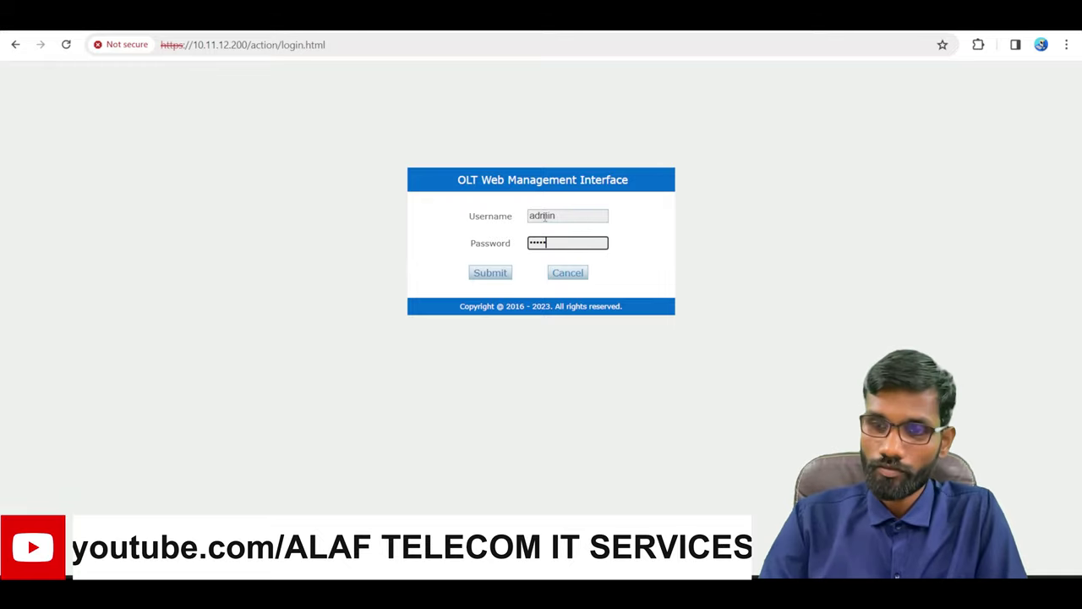
pyautogui.write('@123')
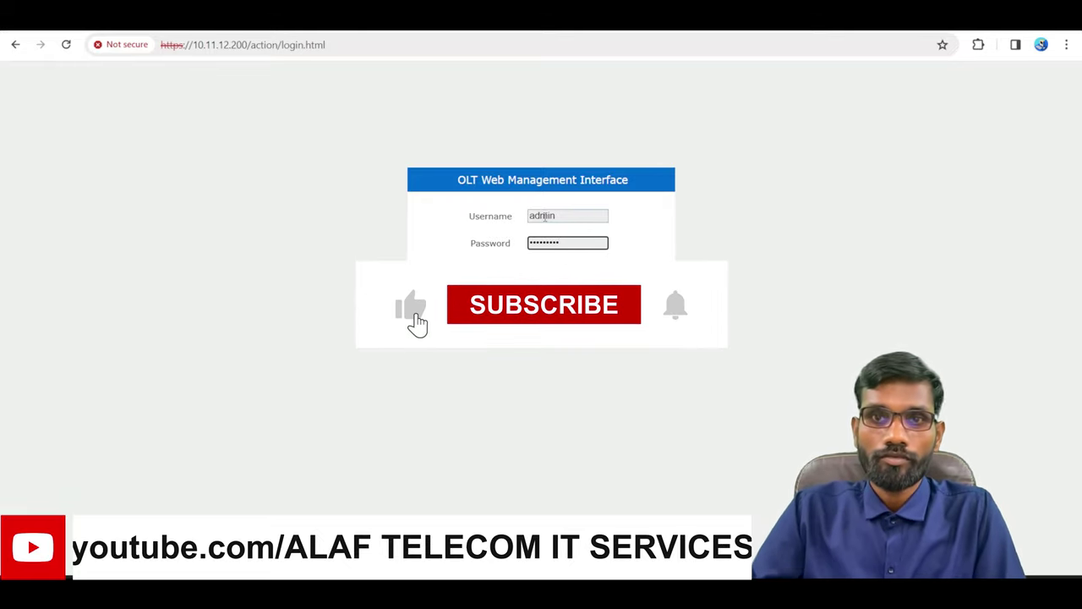
pyautogui.press('Return')
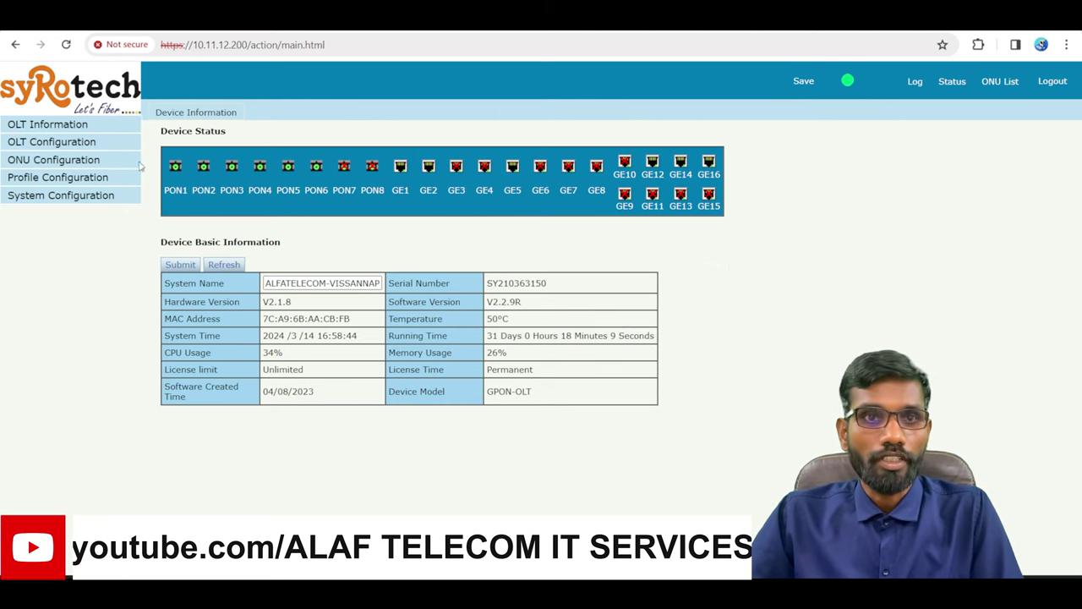
# Go to OLT Configuration > Loopback to show the Loopback Information page
pyautogui.click(84, 143)
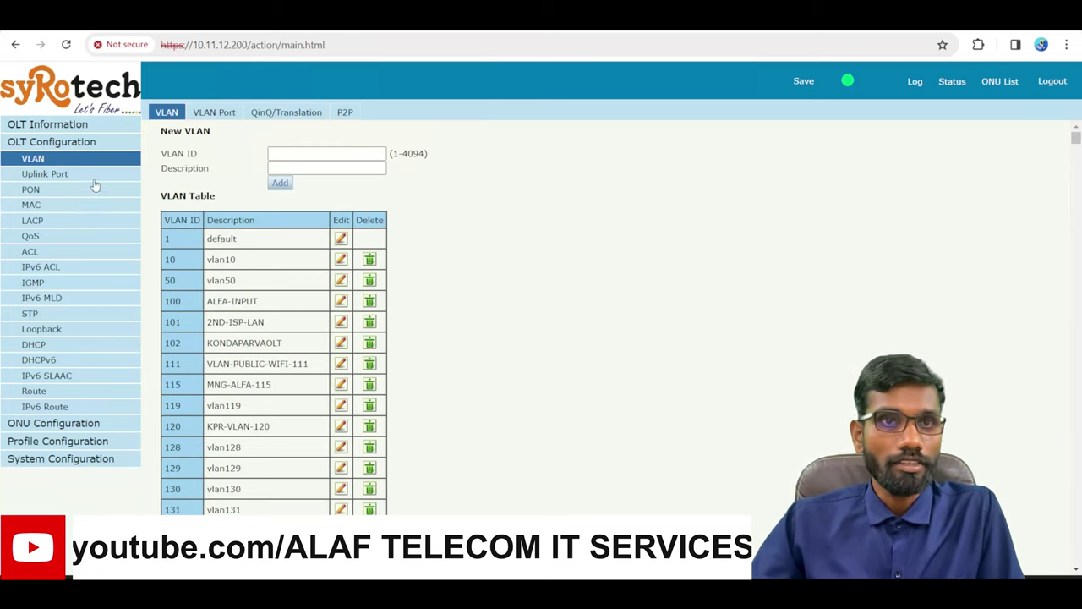
pyautogui.click(38, 144)
pyautogui.click(50, 144)
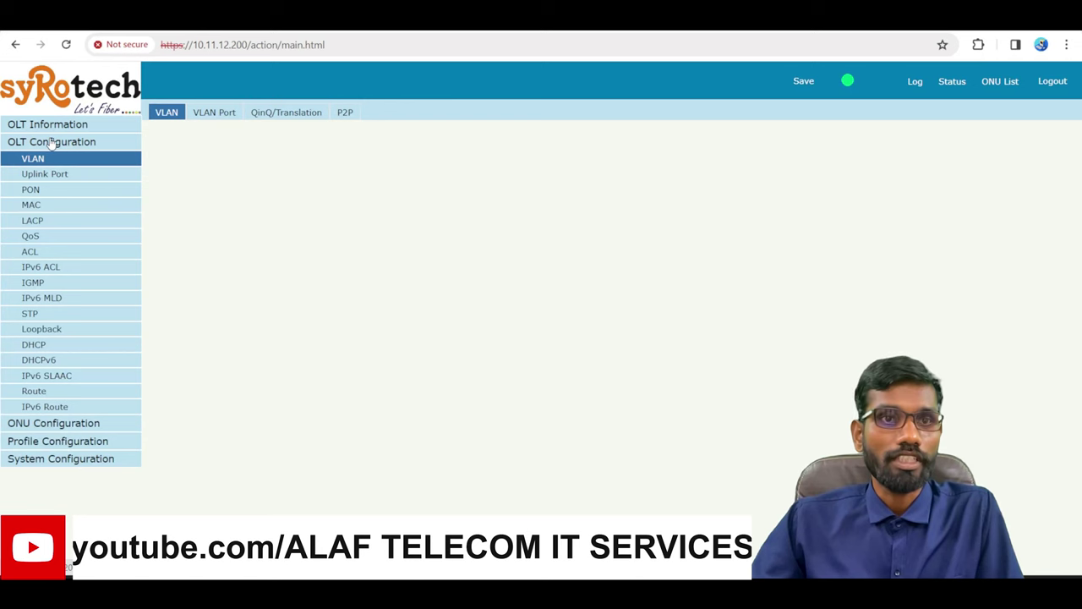
pyautogui.click(60, 335)
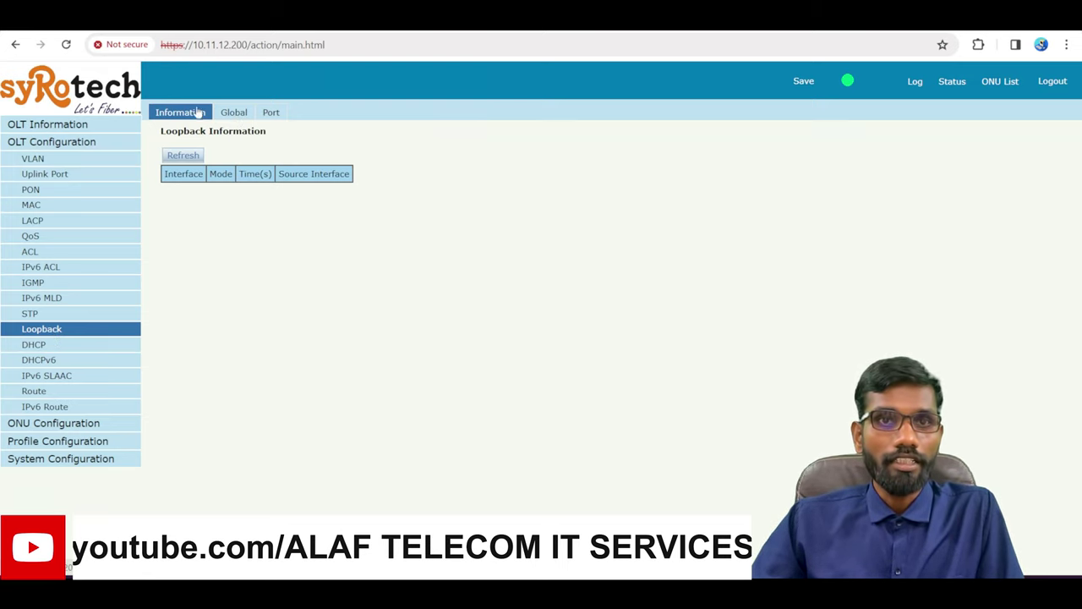
# Look through the Global, Port and Information loopback tabs, ending on Global
pyautogui.click(242, 122)
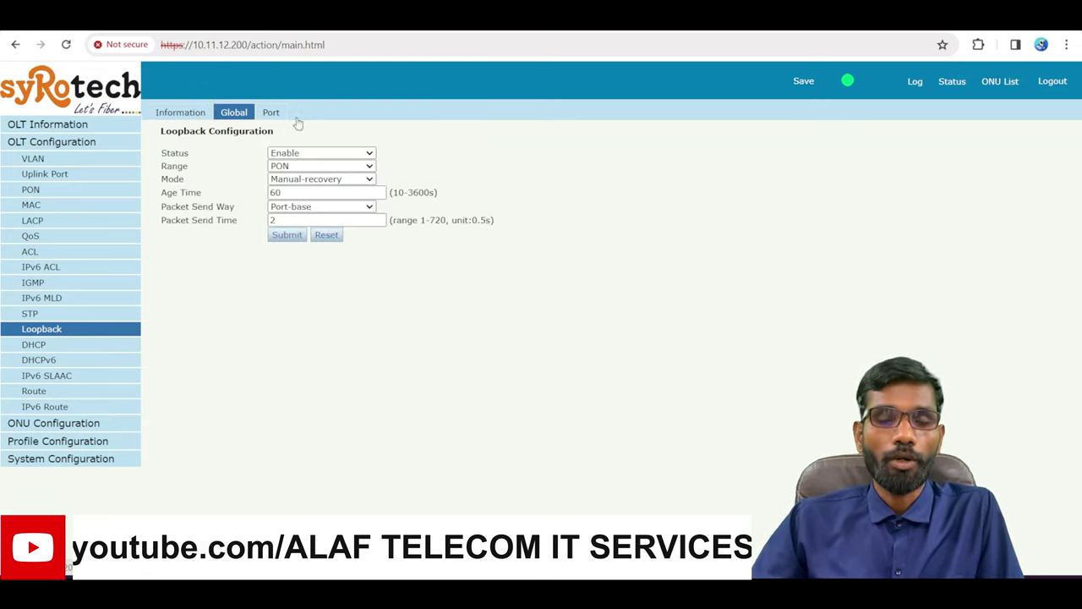
pyautogui.click(269, 118)
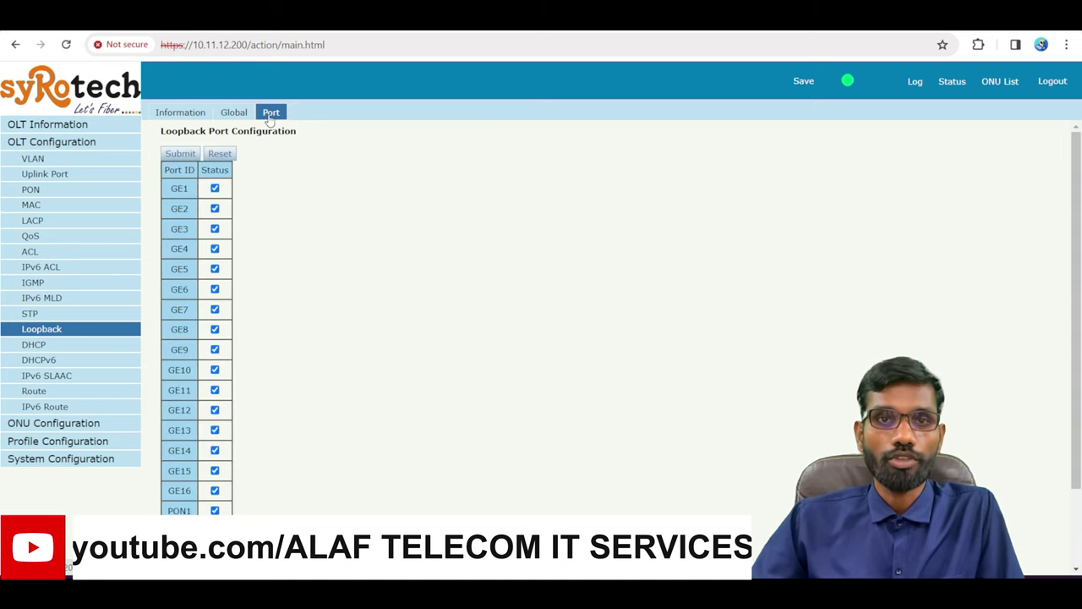
pyautogui.click(189, 116)
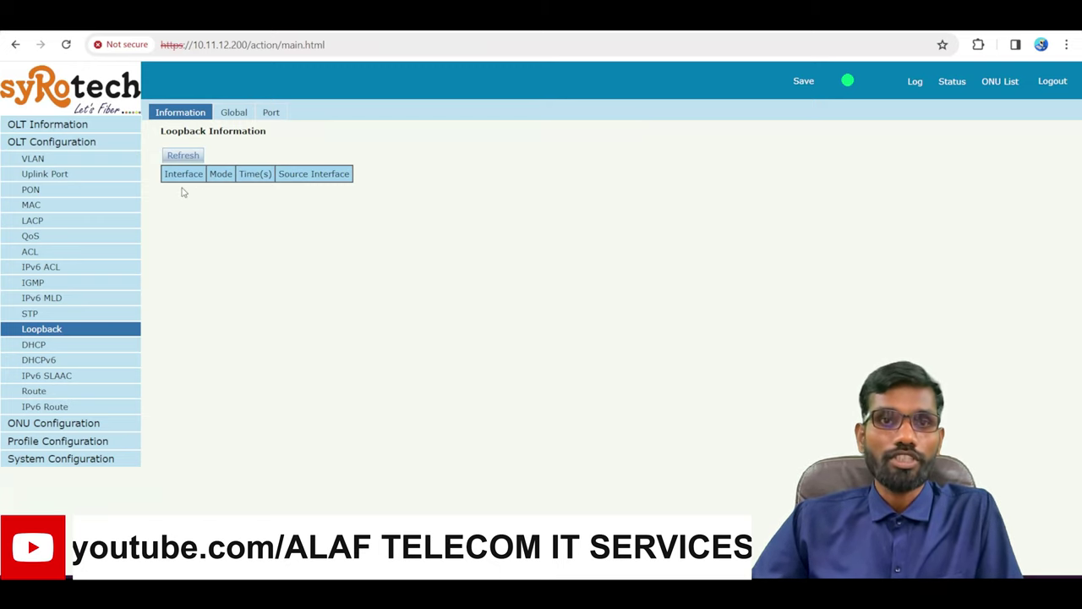
pyautogui.tripleClick(274, 225)
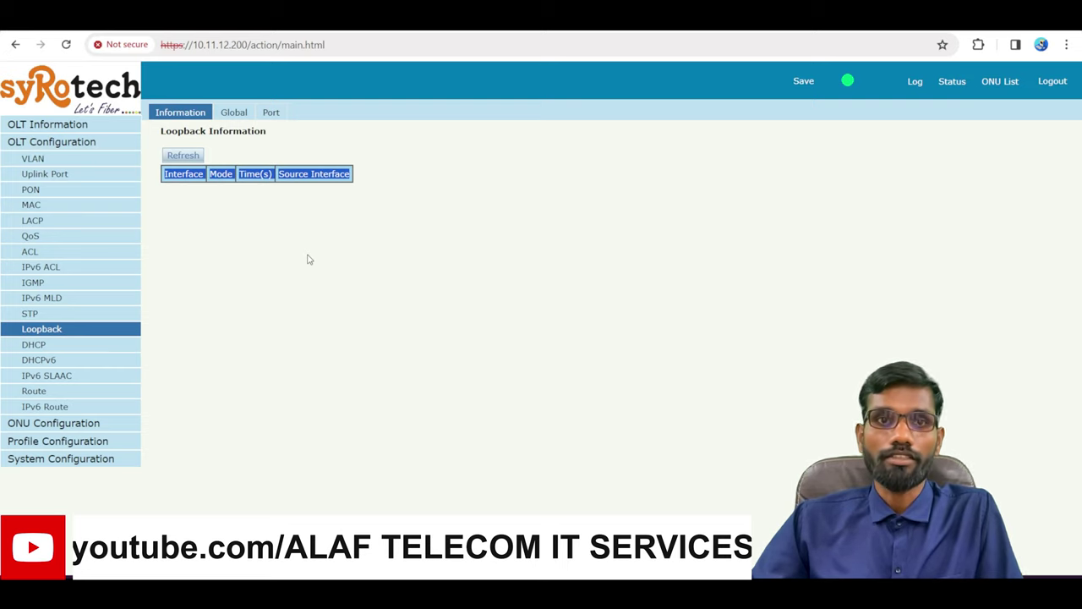
pyautogui.click(228, 114)
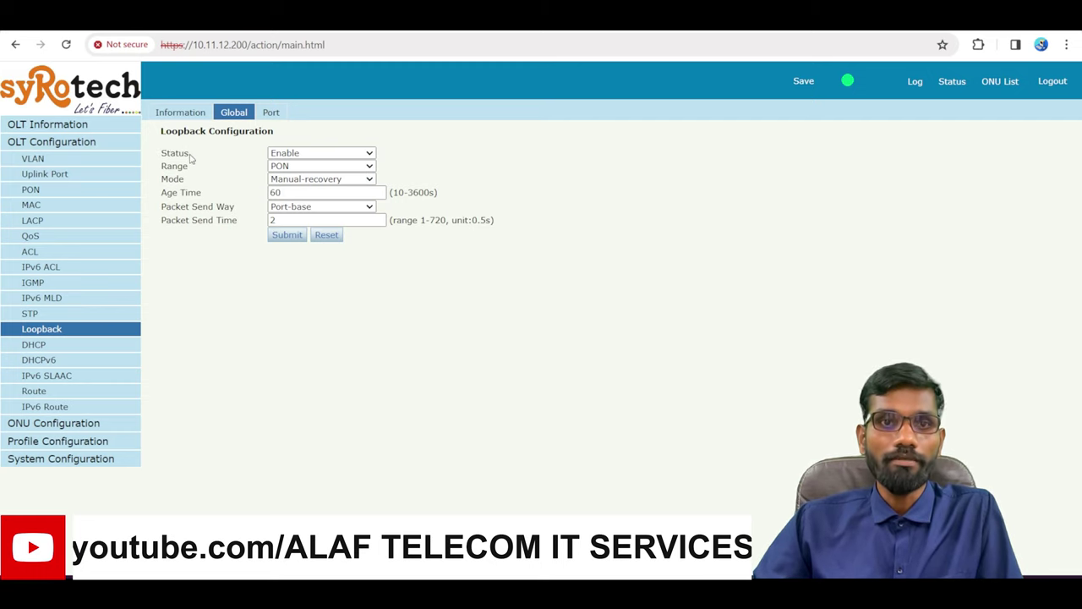
# Keep the global loopback Status set to Enable
pyautogui.click(303, 155)
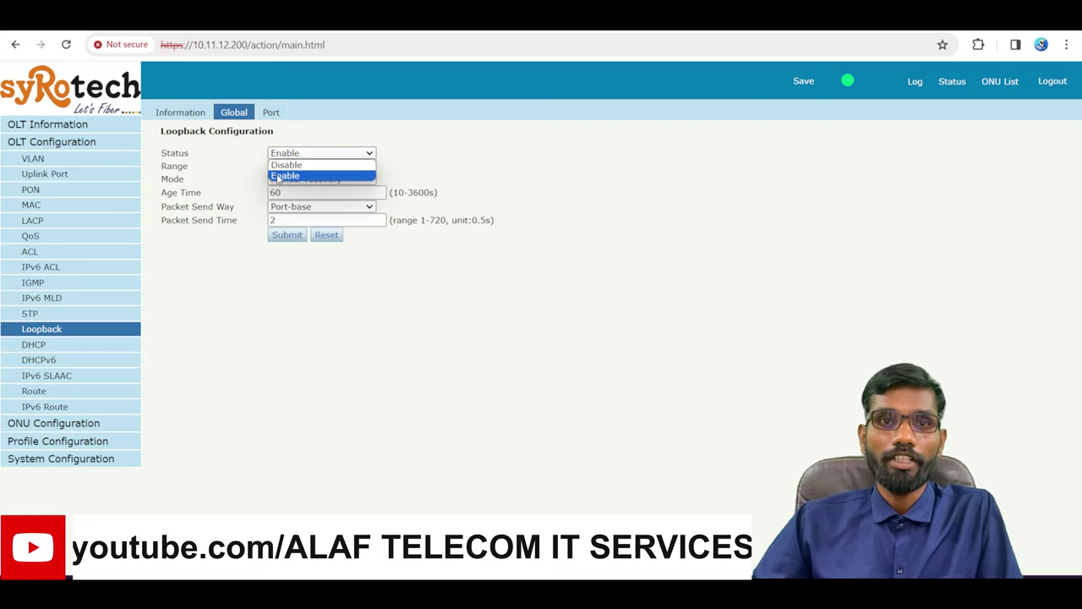
pyautogui.click(291, 176)
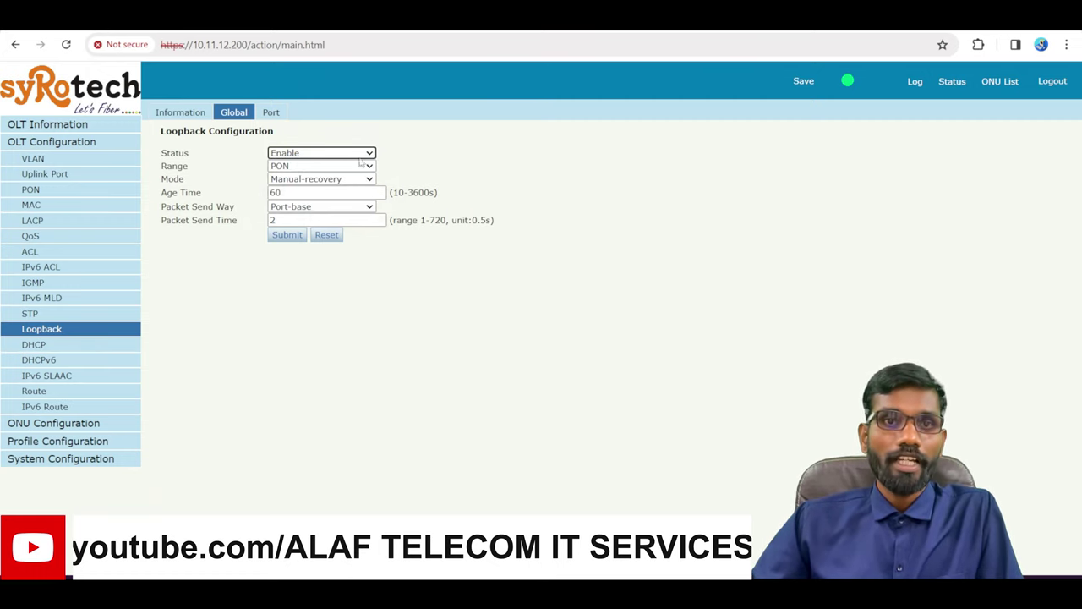
pyautogui.click(167, 169)
pyautogui.moveTo(168, 169); pyautogui.dragTo(200, 173)
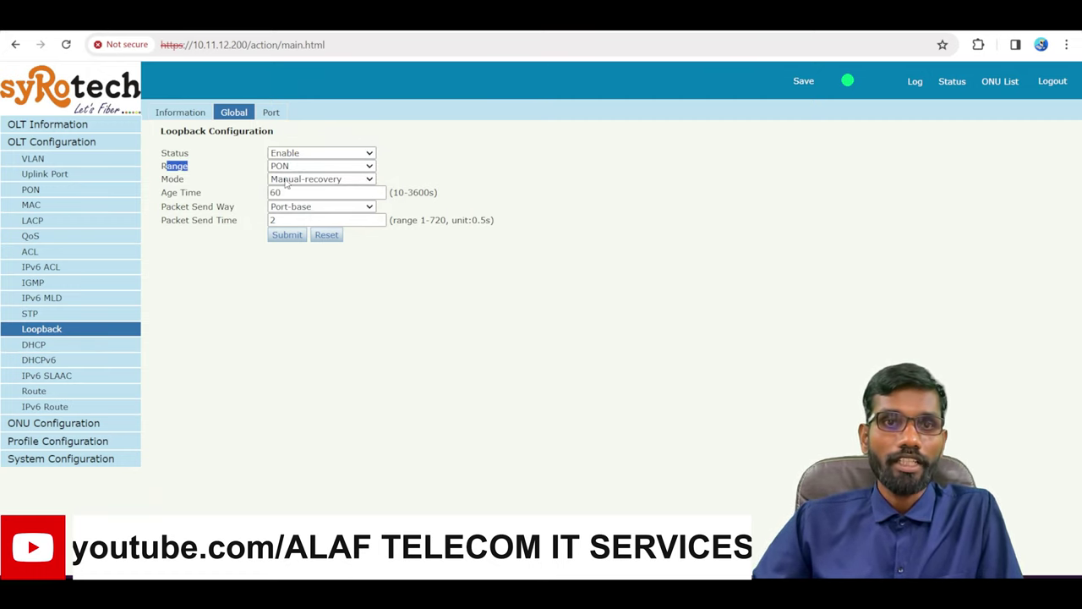
# Try the Range options Uplink and All, finally leaving Range at PON
pyautogui.click(311, 170)
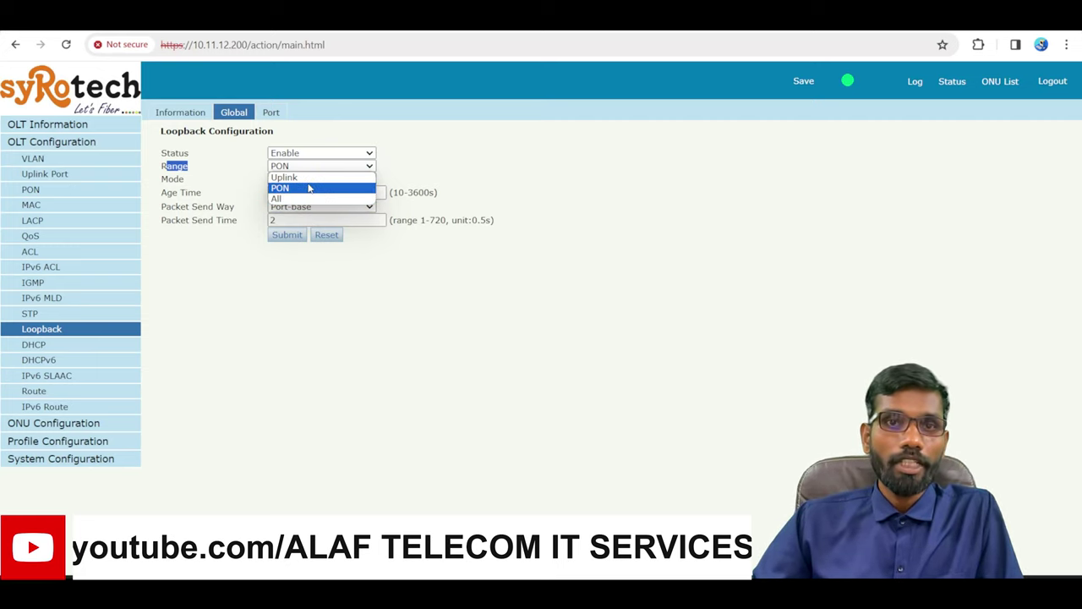
pyautogui.click(312, 177)
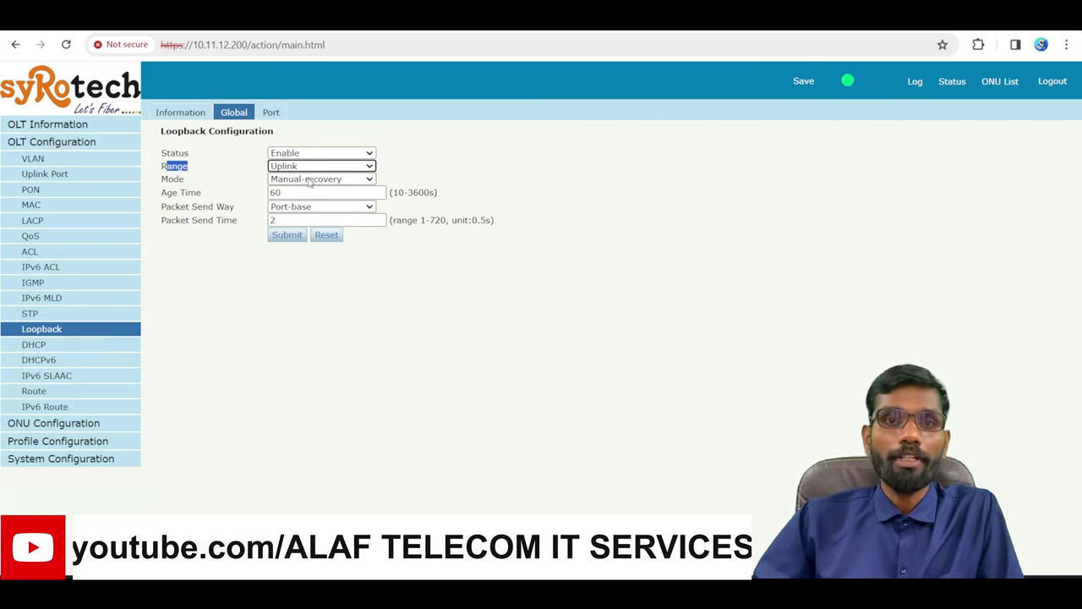
pyautogui.click(327, 168)
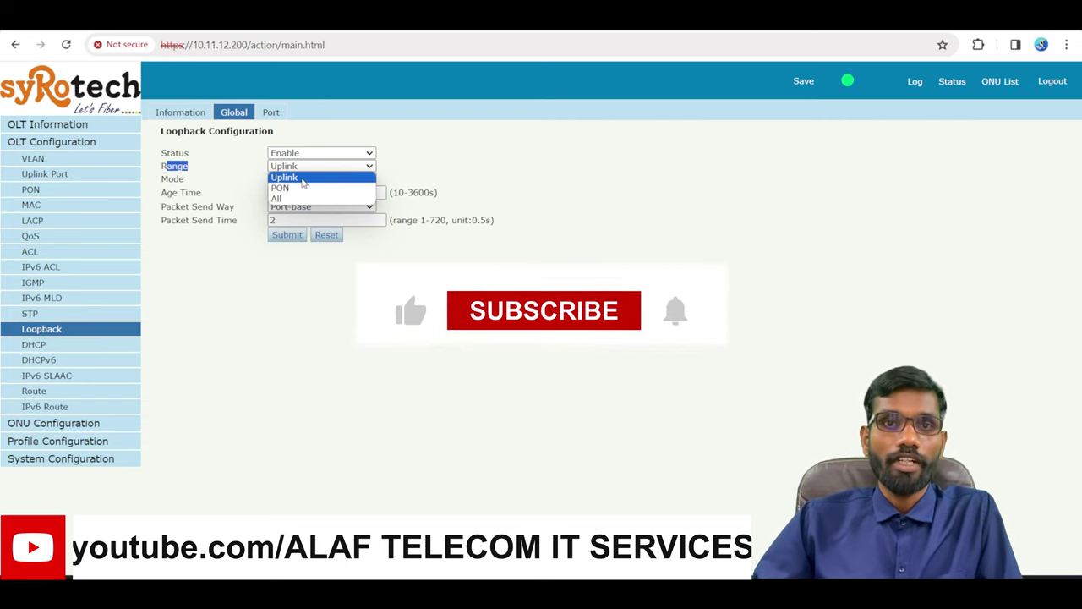
pyautogui.click(292, 188)
pyautogui.click(544, 225)
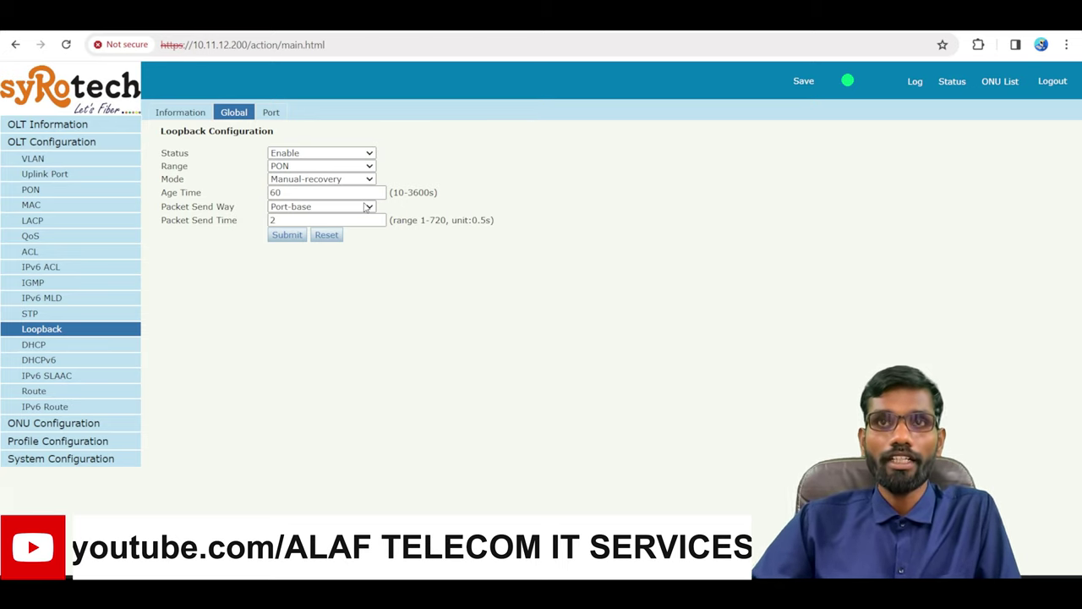
pyautogui.click(326, 167)
pyautogui.click(310, 199)
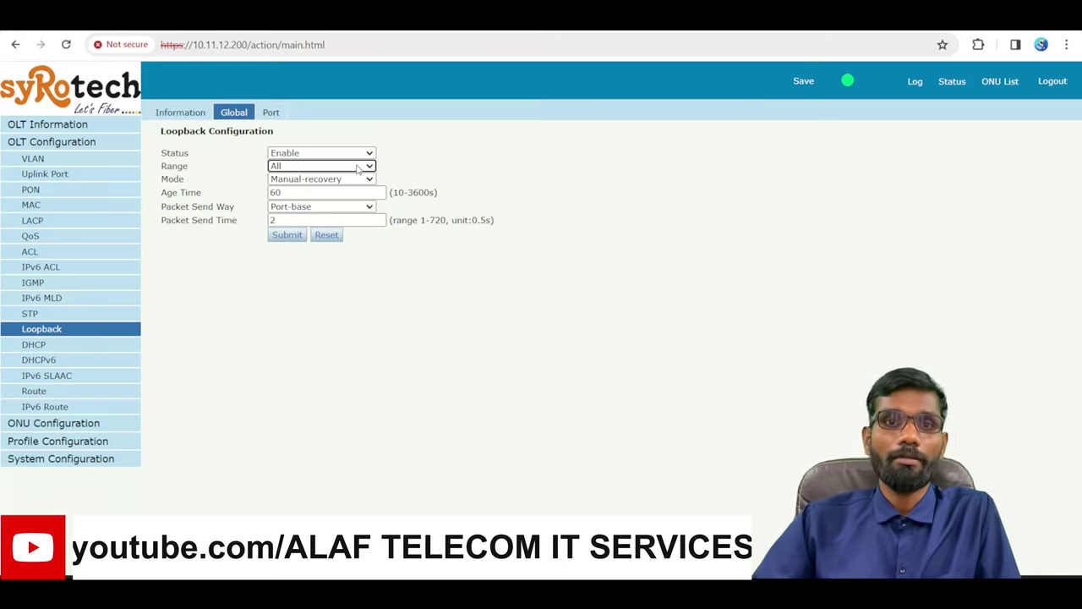
pyautogui.click(359, 169)
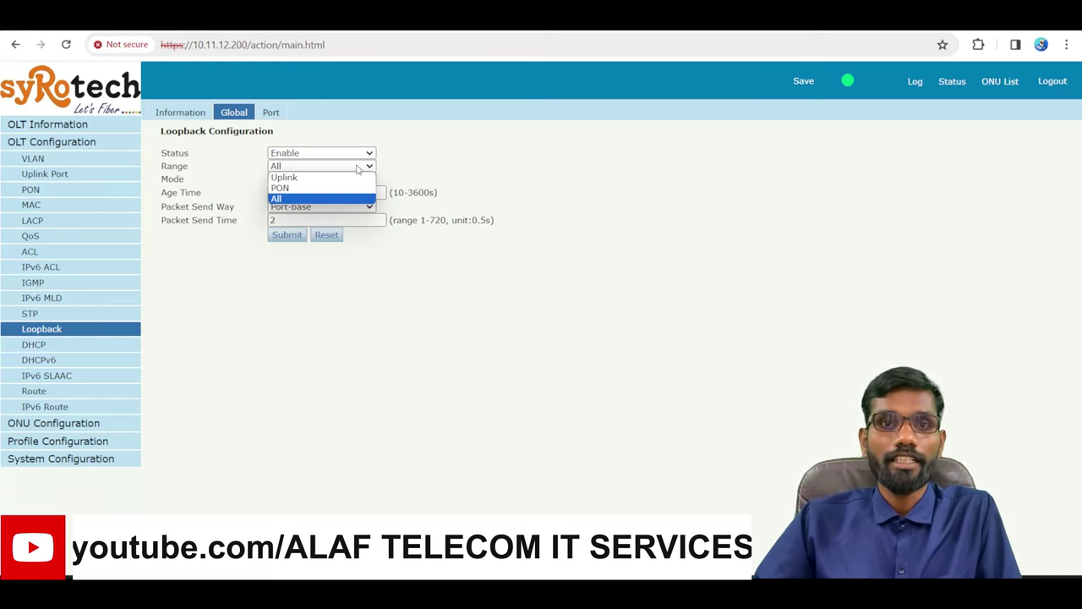
pyautogui.click(303, 187)
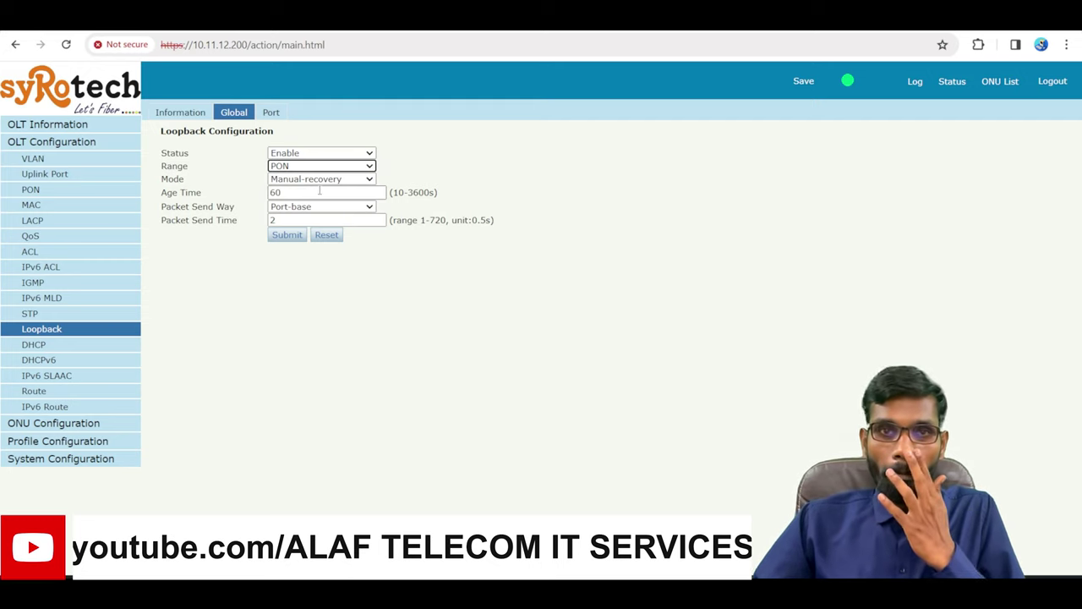
pyautogui.click(163, 175)
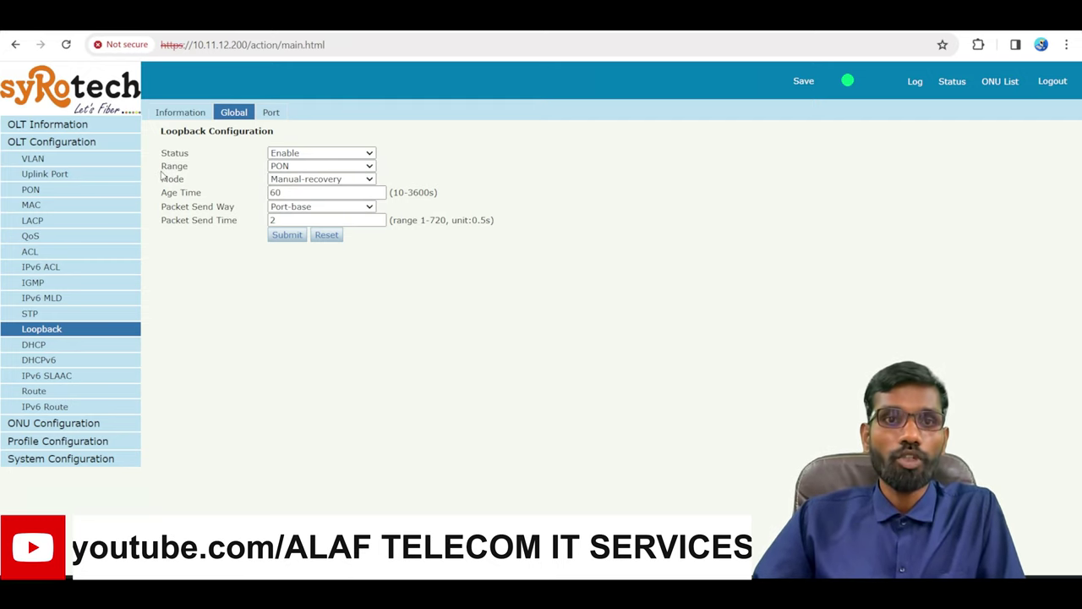
pyautogui.click(322, 181)
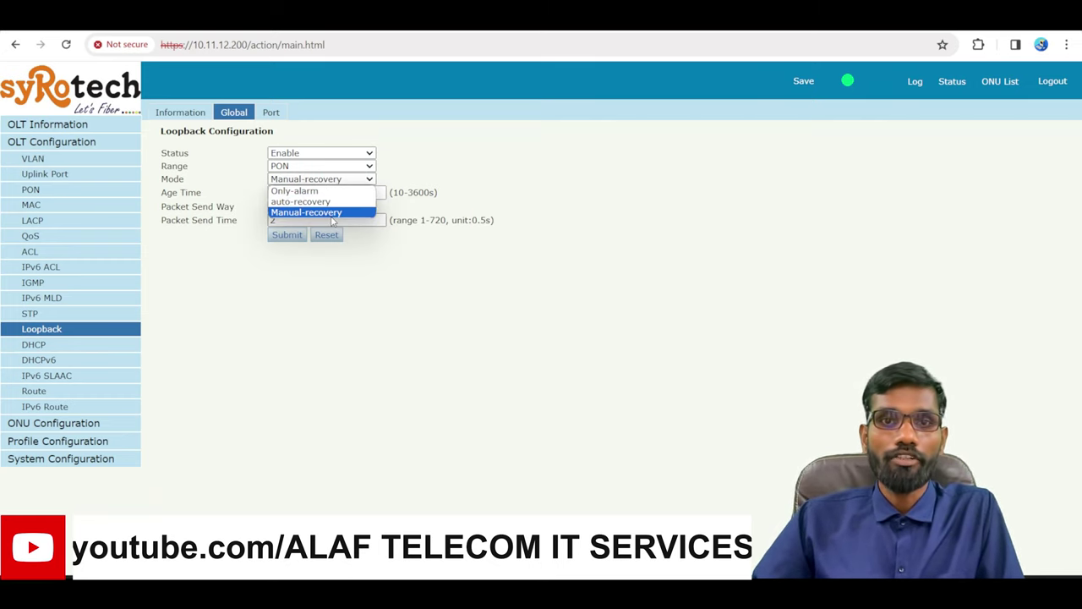
pyautogui.click(347, 308)
pyautogui.click(349, 187)
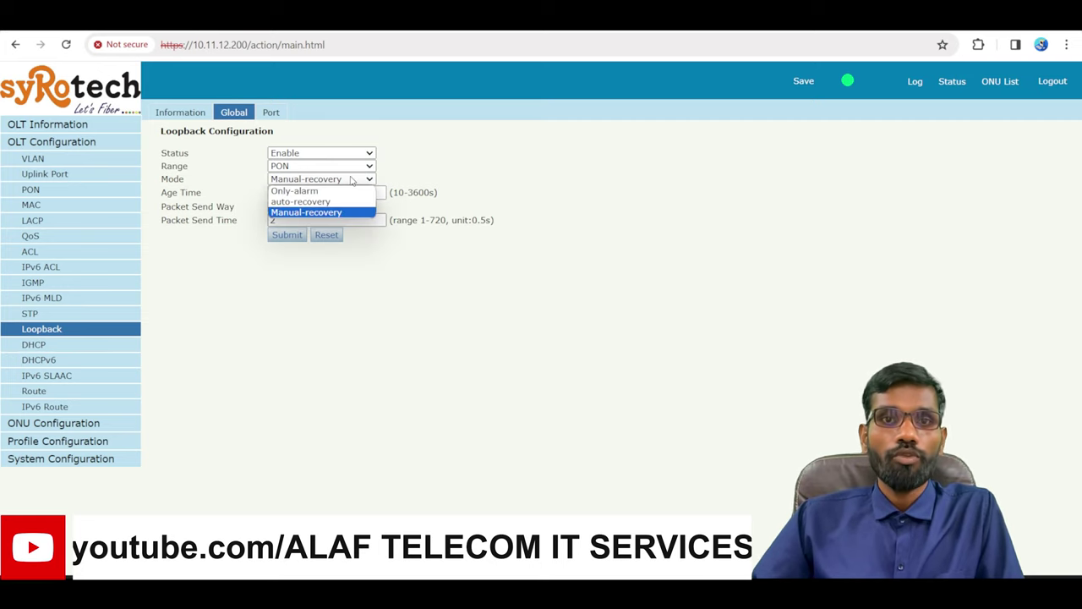
pyautogui.click(311, 193)
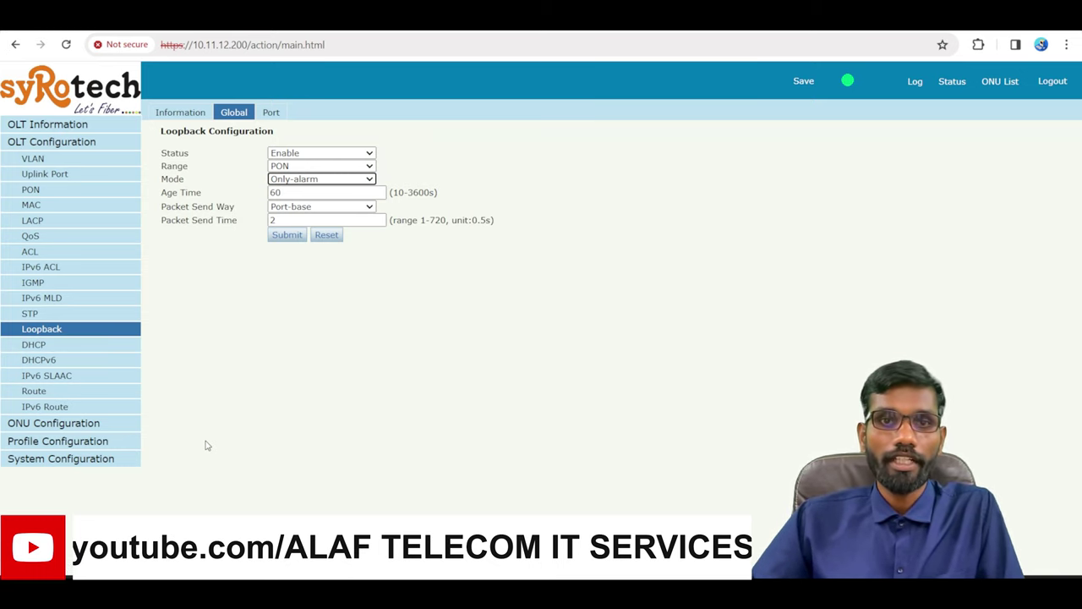
pyautogui.click(316, 180)
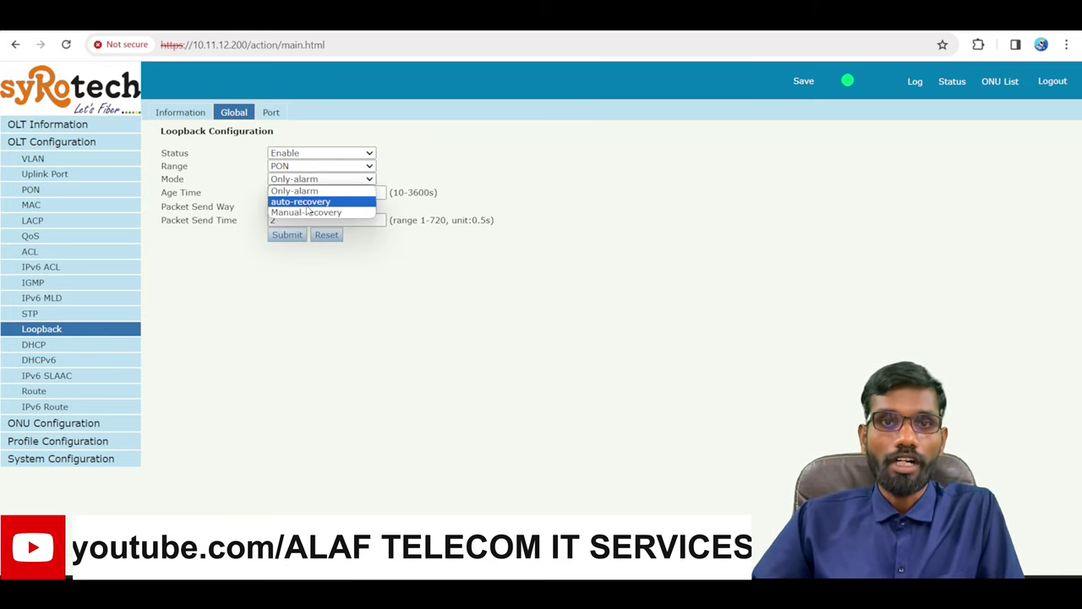
pyautogui.click(302, 203)
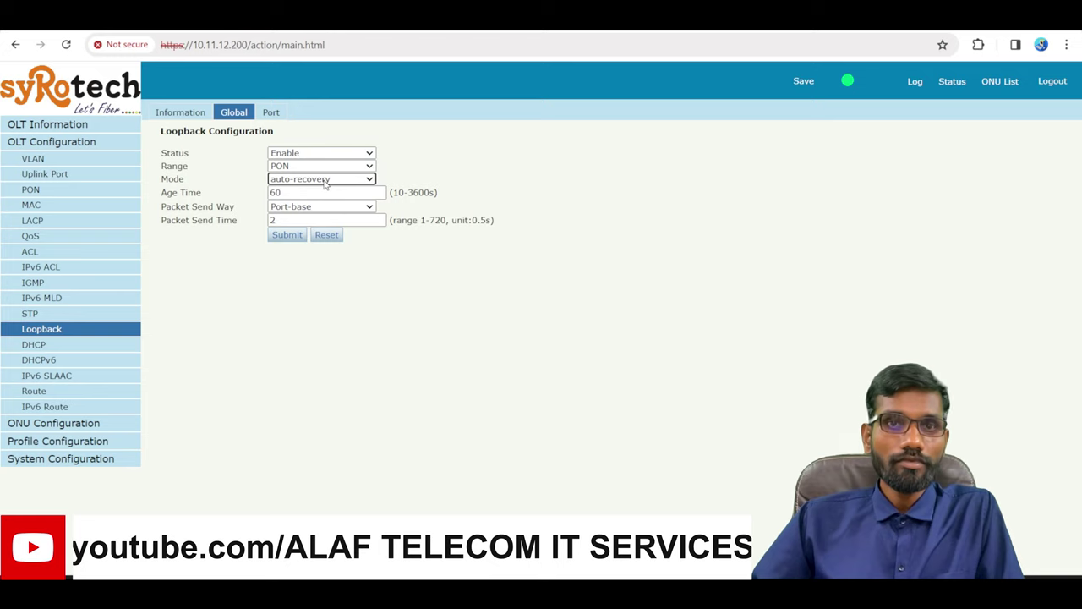
pyautogui.click(324, 183)
pyautogui.click(338, 213)
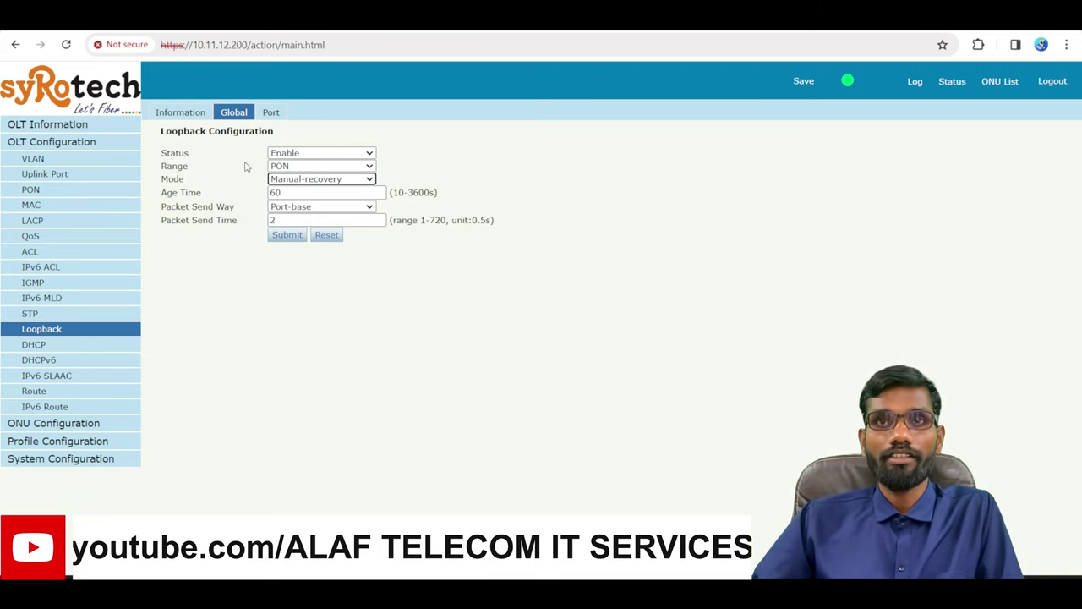
pyautogui.click(296, 168)
pyautogui.click(296, 176)
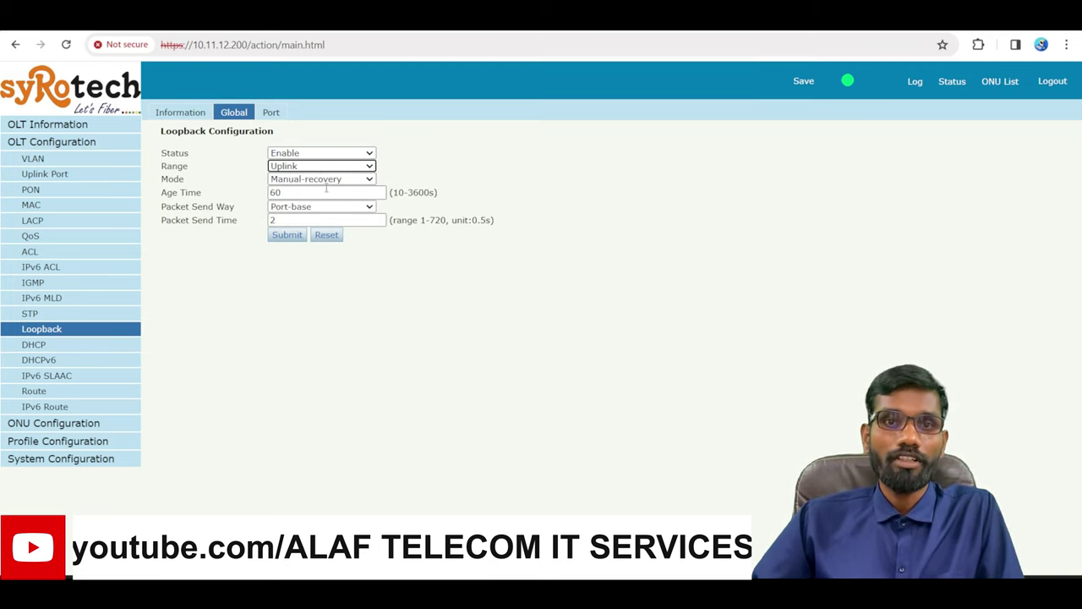
pyautogui.click(351, 381)
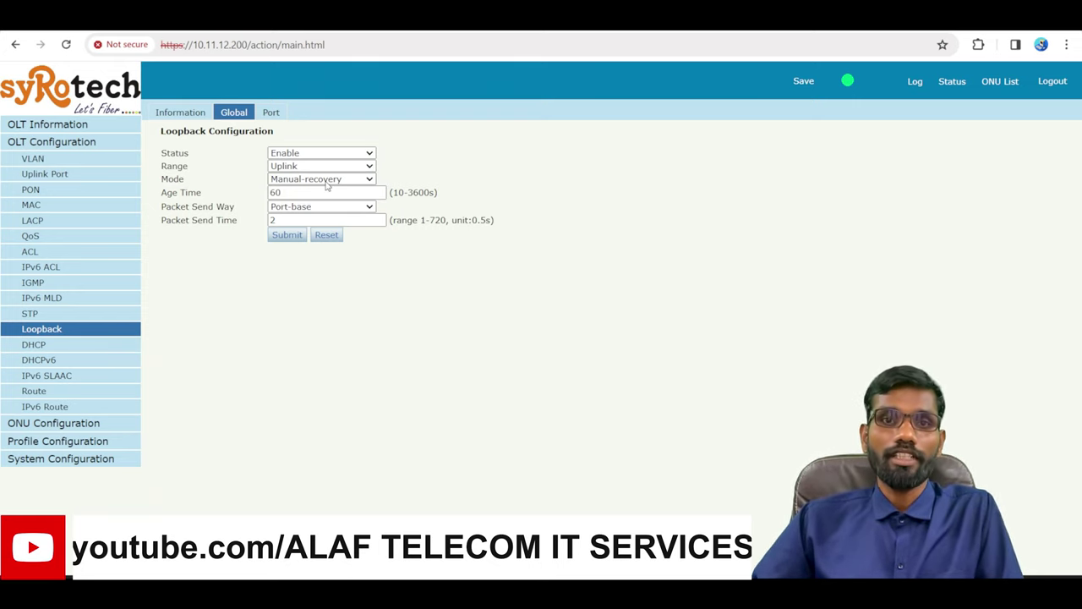
pyautogui.click(327, 180)
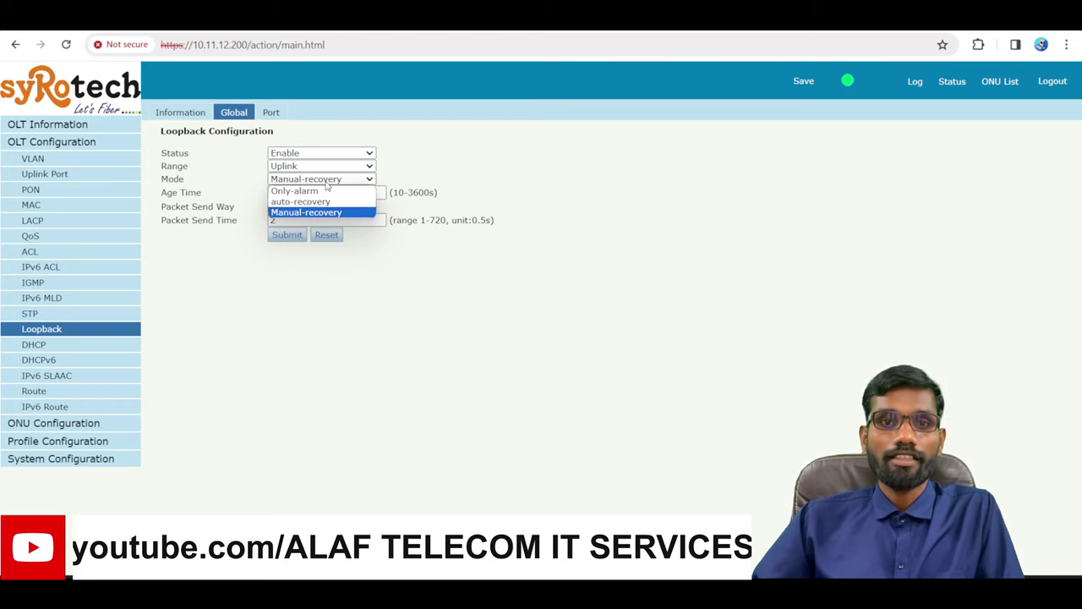
pyautogui.click(327, 186)
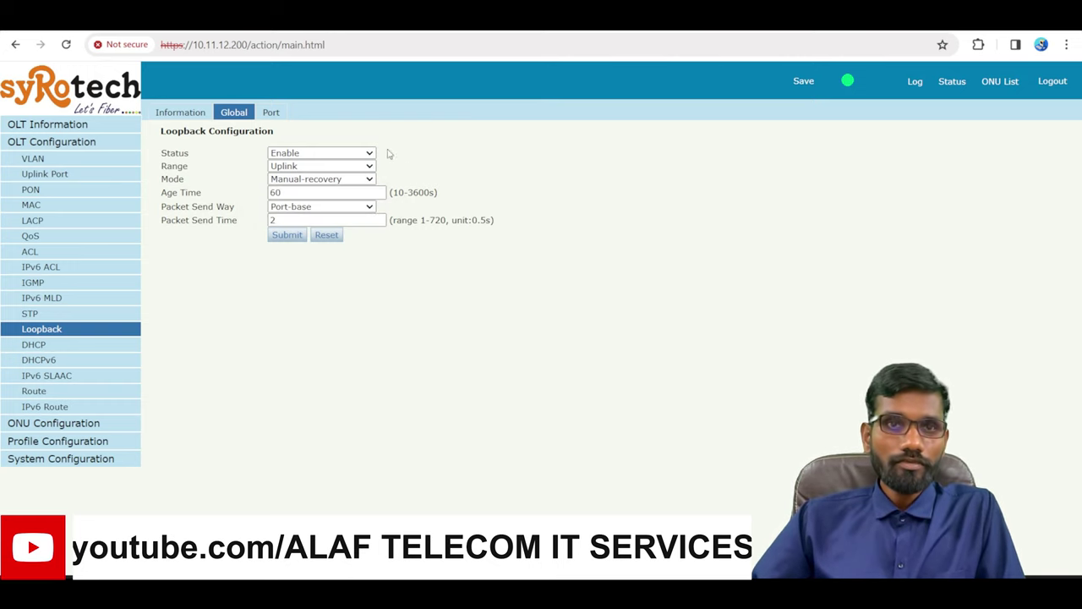
pyautogui.click(302, 169)
pyautogui.click(293, 193)
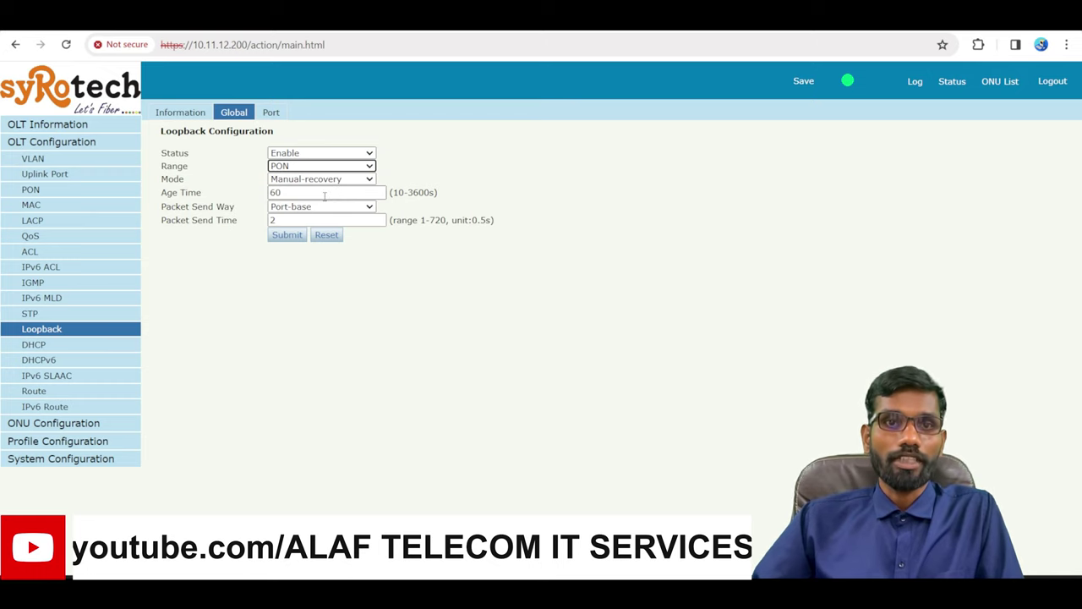
pyautogui.click(314, 180)
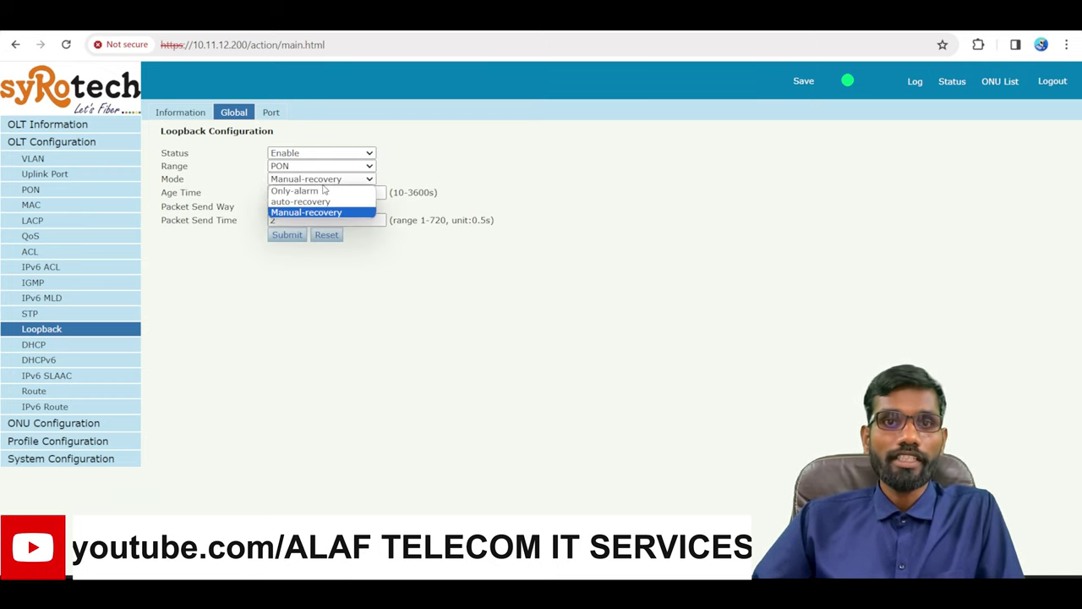
pyautogui.click(322, 217)
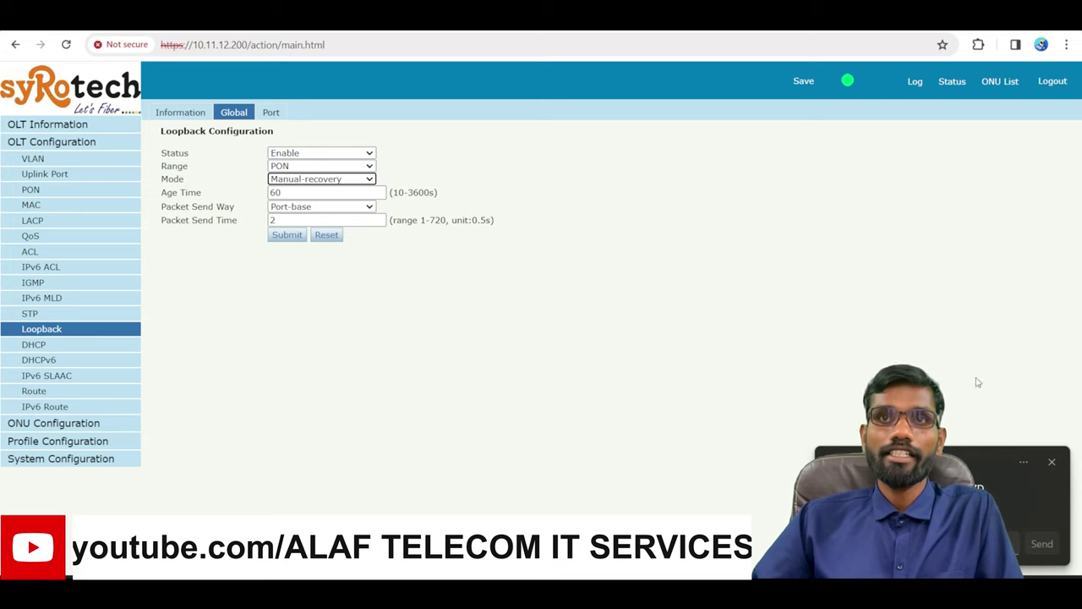
# Dismiss the notification popup and clear the selection, leaving loopback settings unchanged
pyautogui.click(1052, 461)
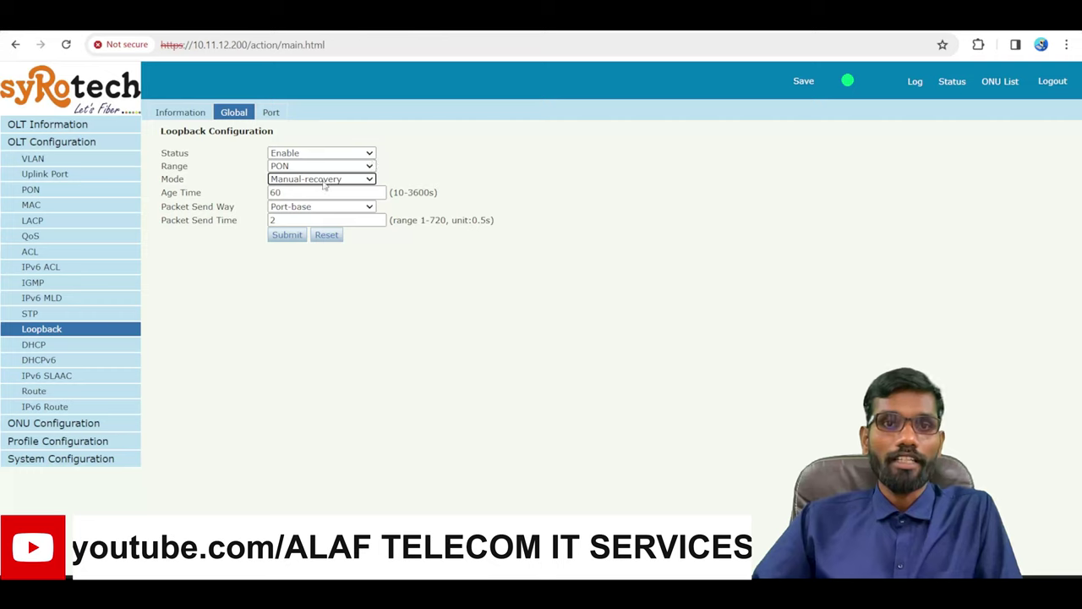
pyautogui.moveTo(171, 207); pyautogui.dragTo(206, 209)
pyautogui.click(205, 211)
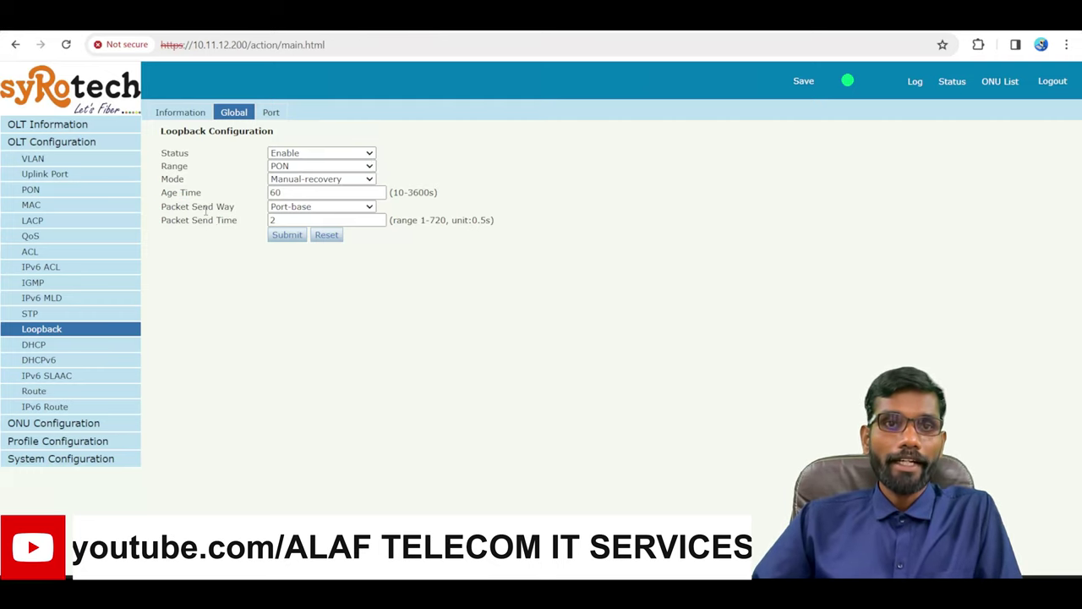
# Set Packet Send Way to VLAN-base and submit the global loopback settings
pyautogui.click(312, 209)
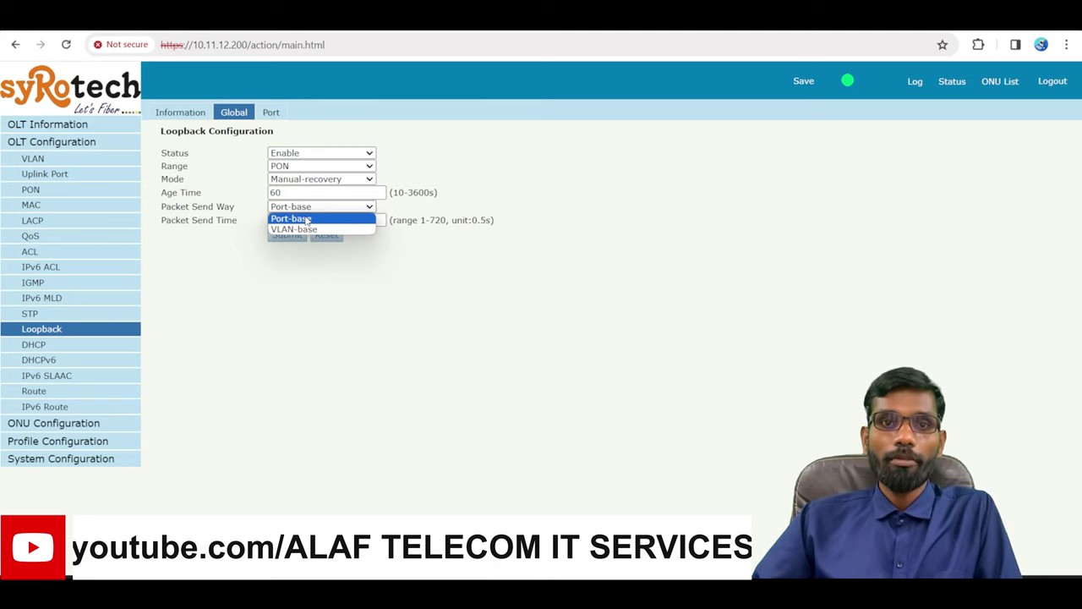
pyautogui.click(309, 218)
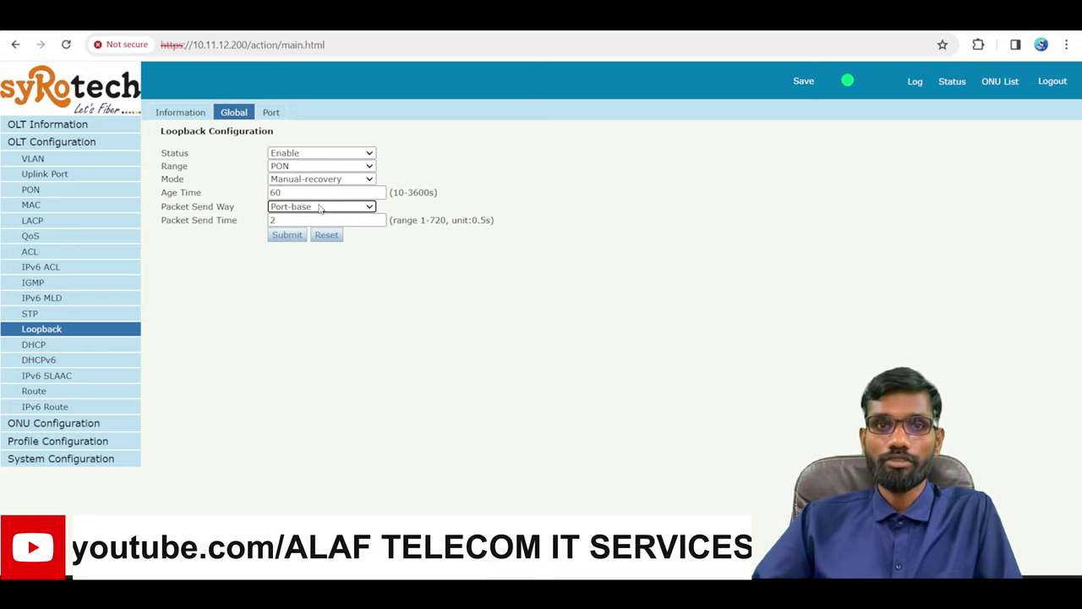
pyautogui.click(321, 208)
pyautogui.click(310, 230)
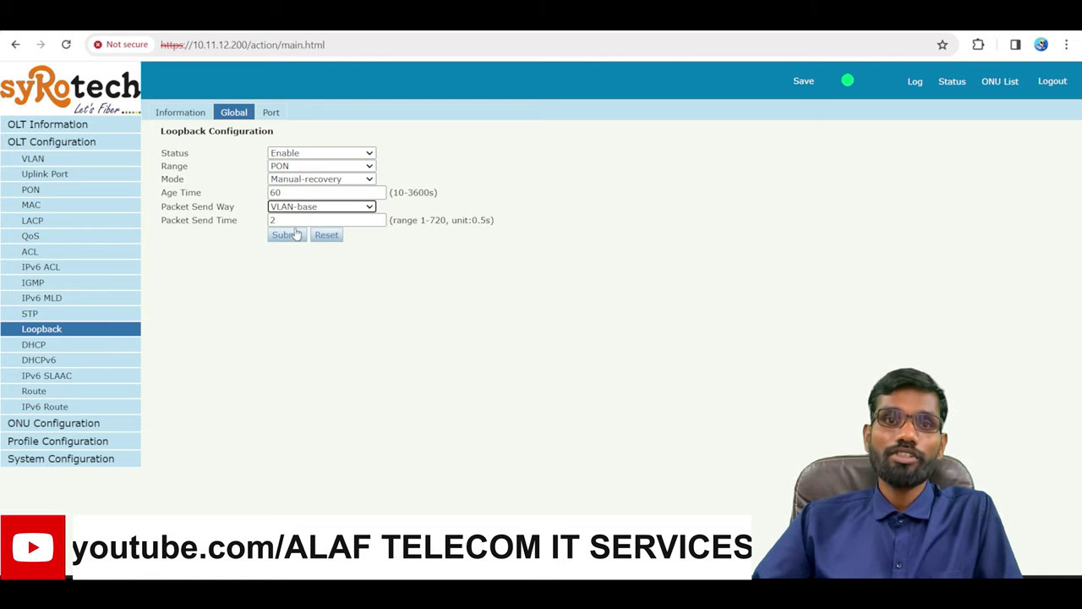
pyautogui.click(324, 207)
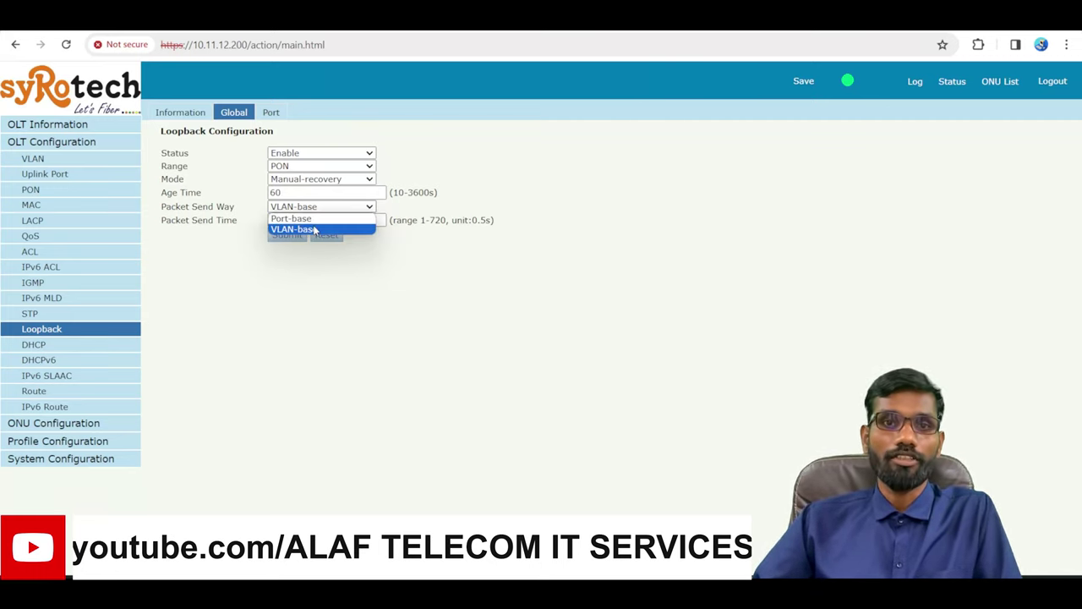
pyautogui.click(316, 230)
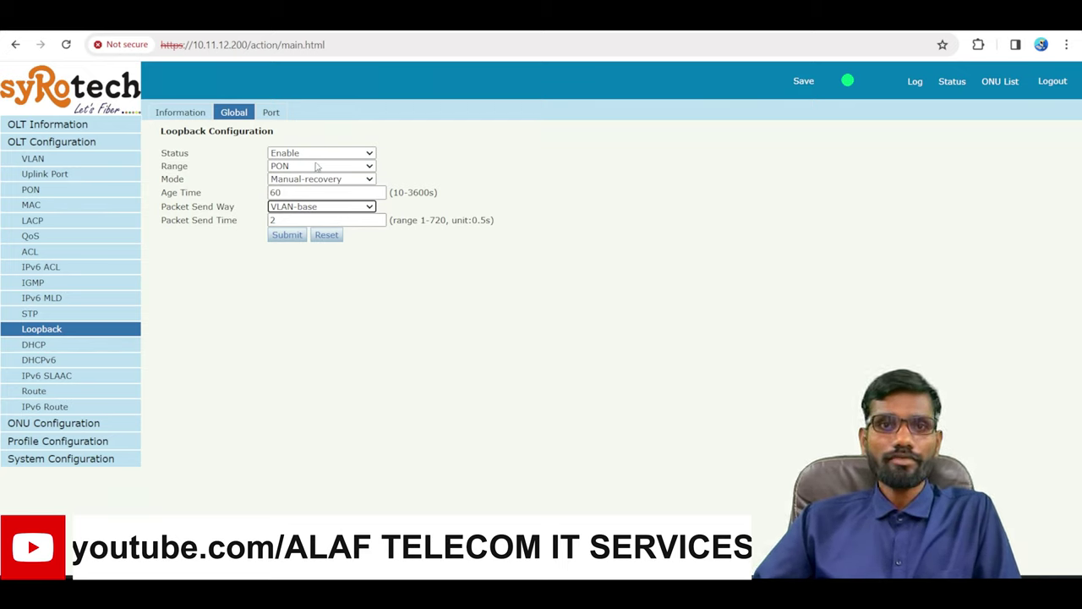
pyautogui.click(287, 236)
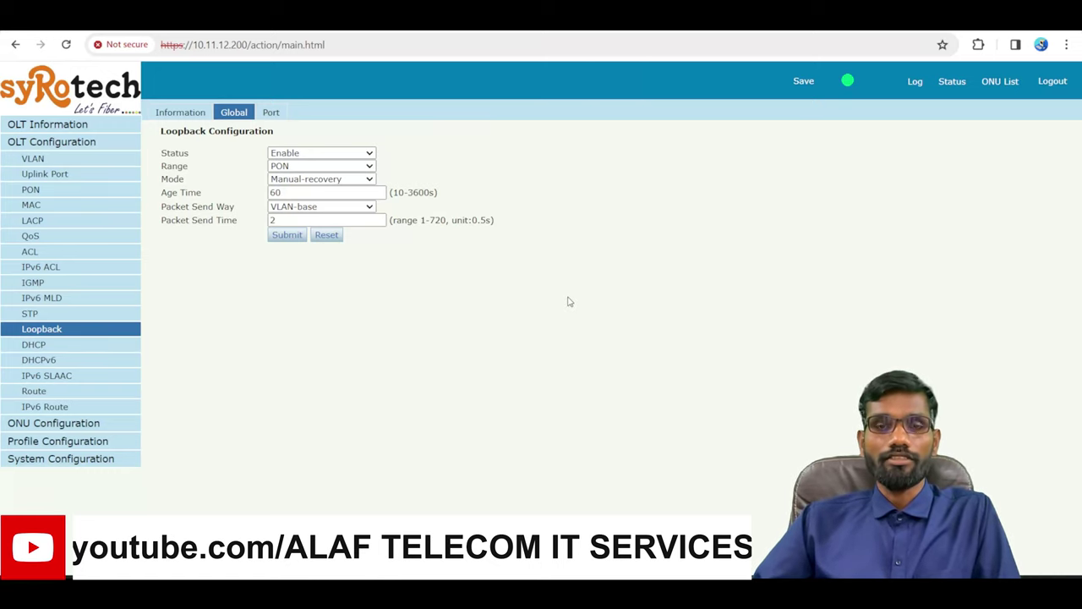